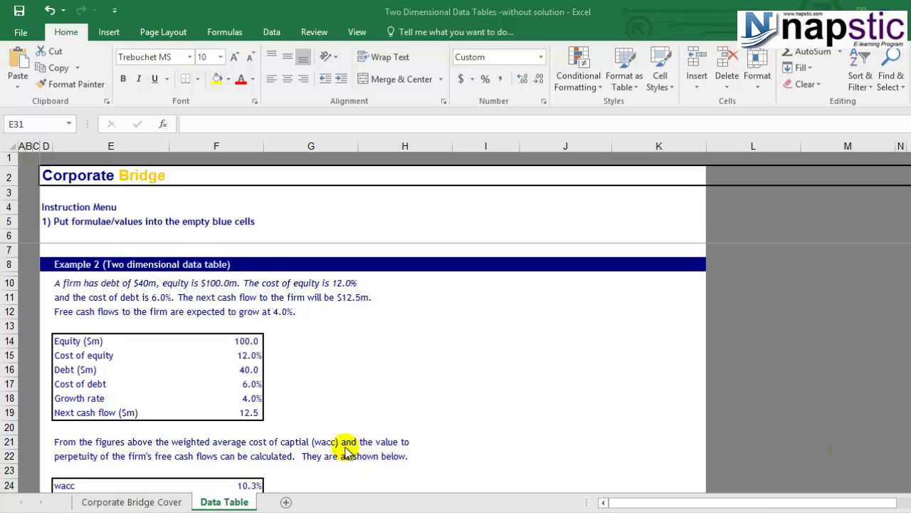
Step: Examine the next cash flow input in F19 and the formulas behind the wacc in F24 and the value in F25
click(348, 412)
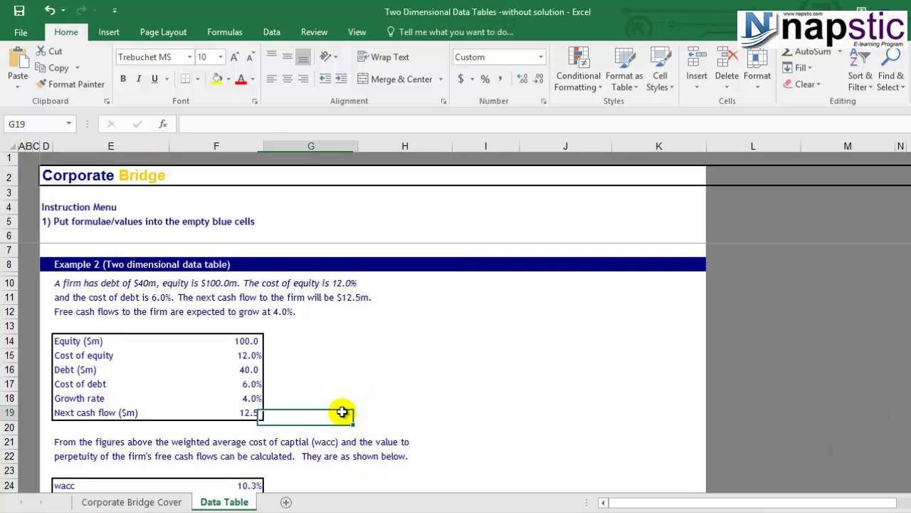
click(240, 412)
scroll(373, 412, down, 2)
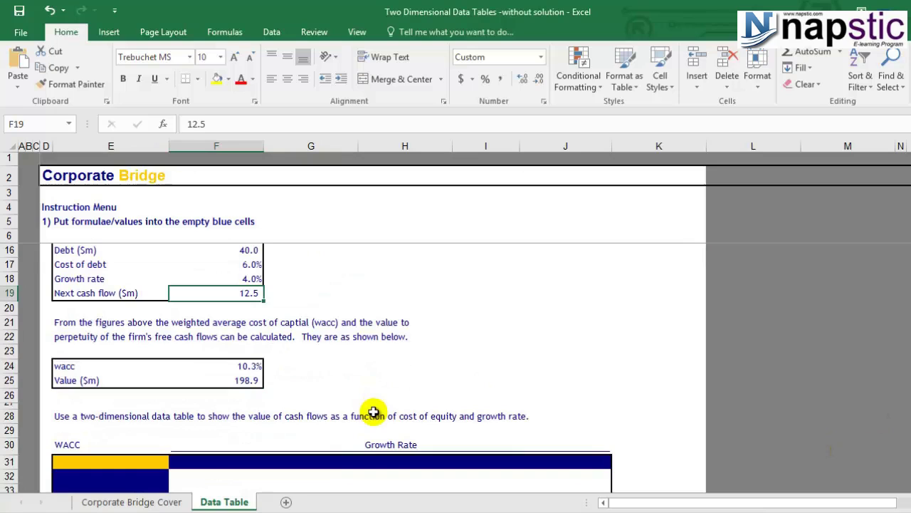
scroll(356, 408, up, 1)
click(223, 427)
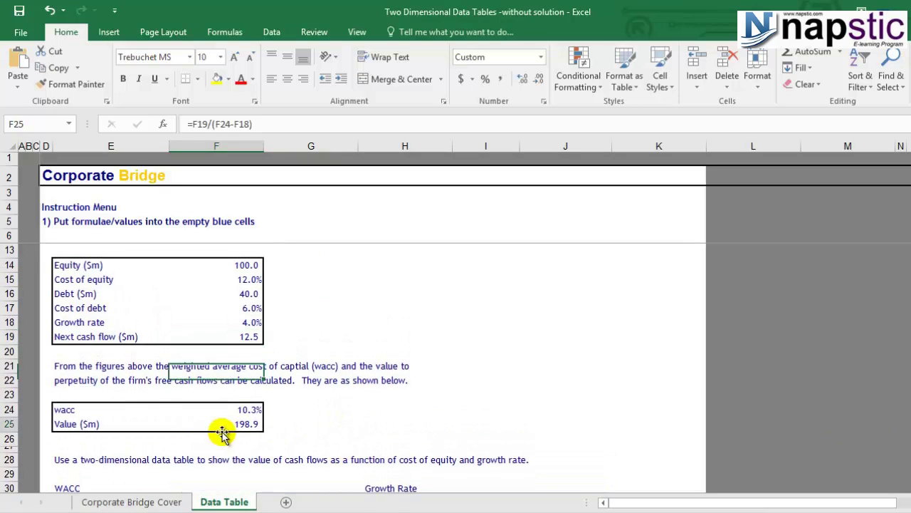
click(225, 408)
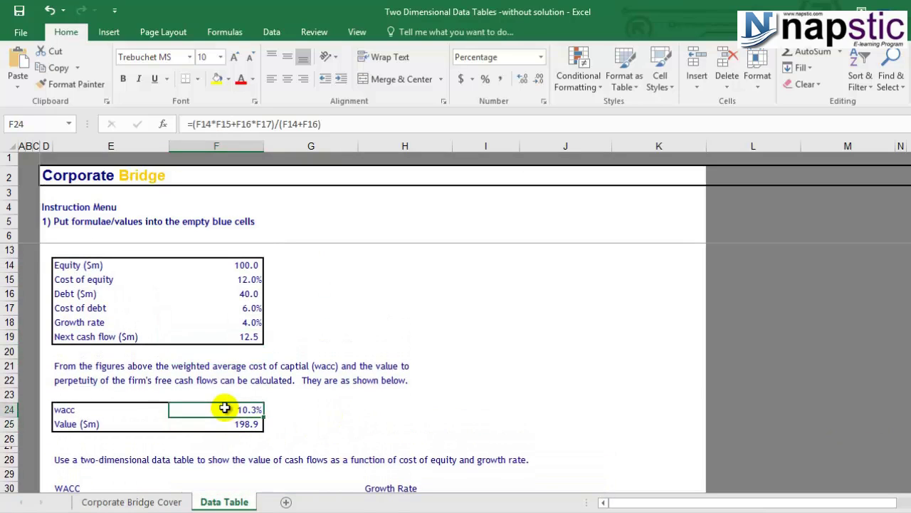
click(178, 325)
click(192, 339)
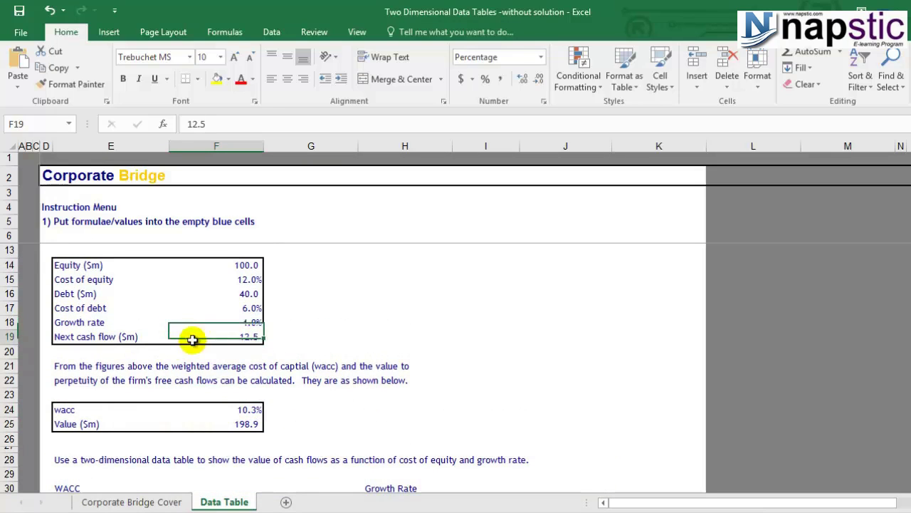
click(243, 424)
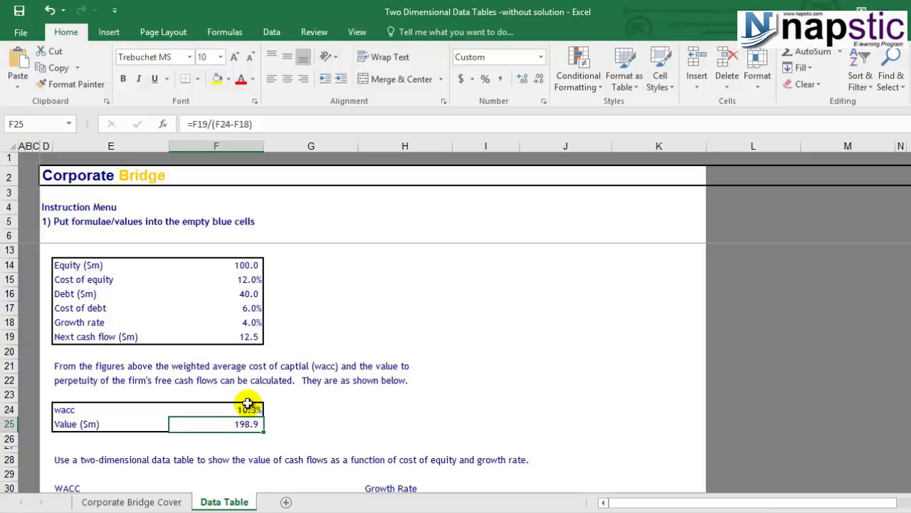
Step: Link the data table's corner cell E31 to the firm's value with the formula =F25 and check the reference
scroll(254, 397, down, 3)
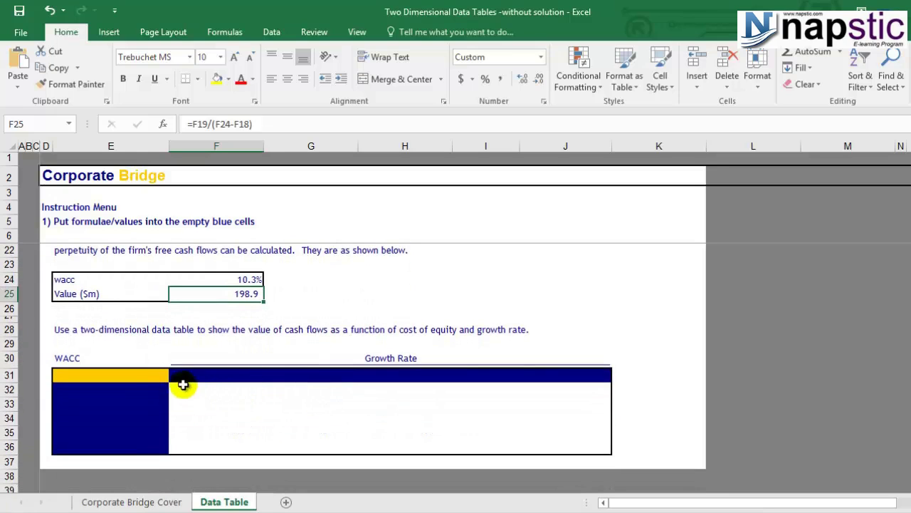
click(147, 377)
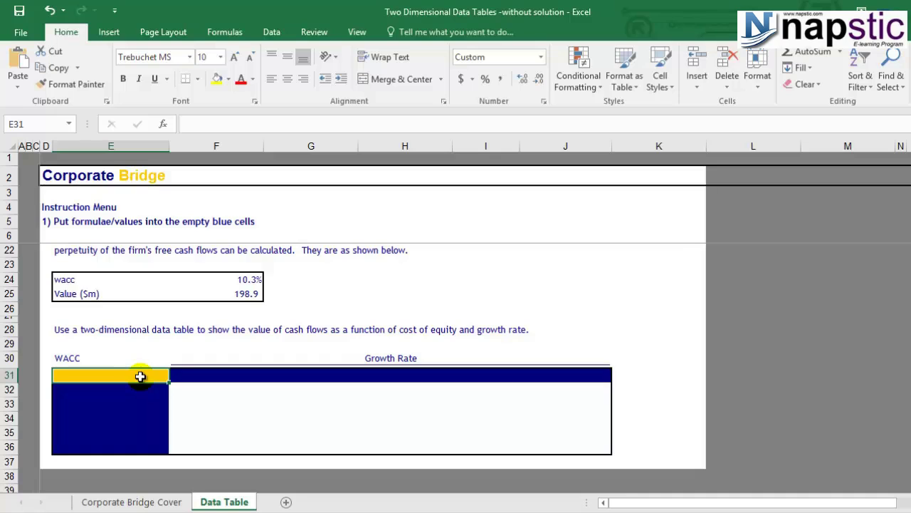
text(=)
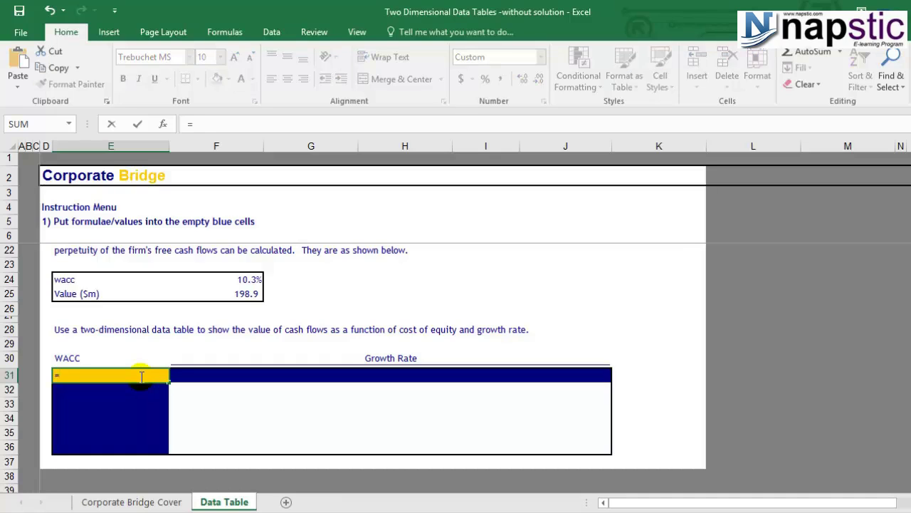
click(240, 294)
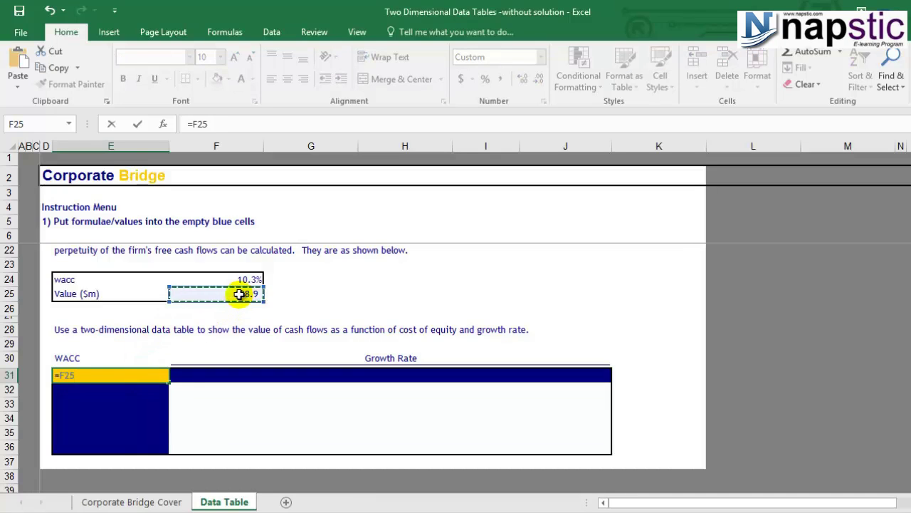
key(Return)
click(145, 374)
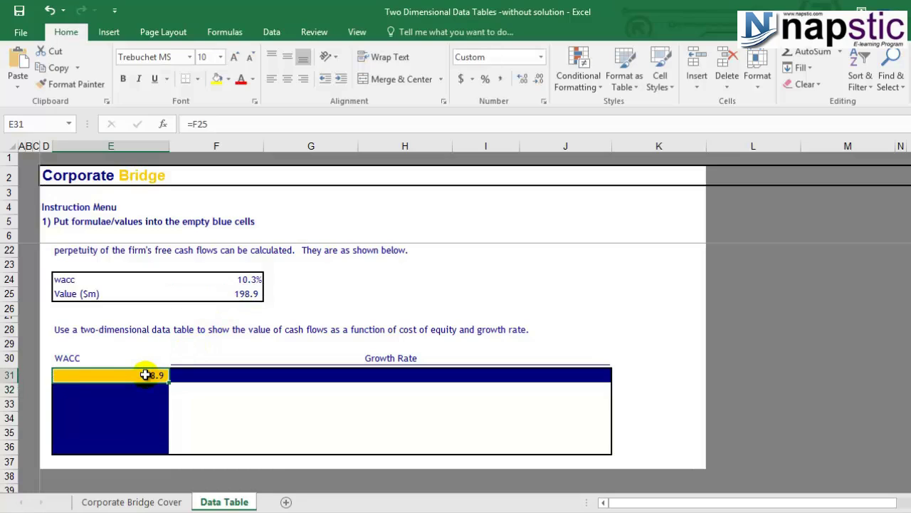
double_click(146, 374)
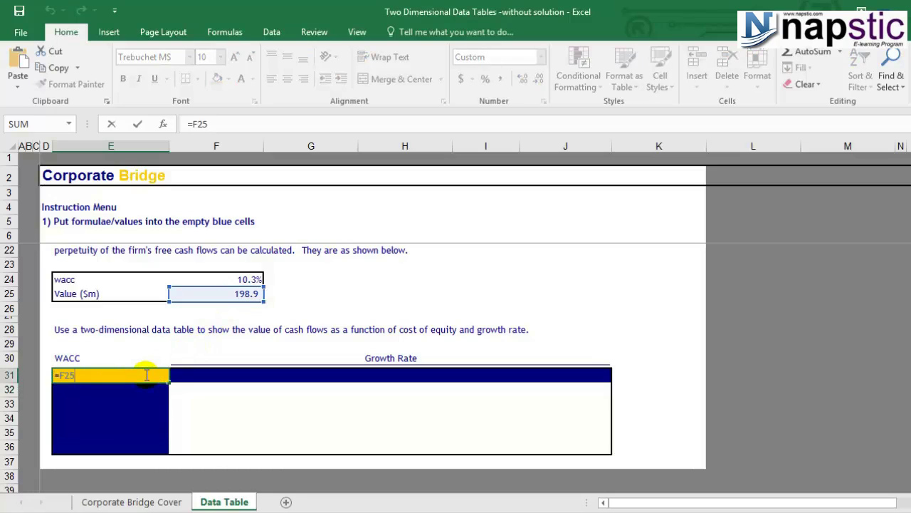
key(Escape)
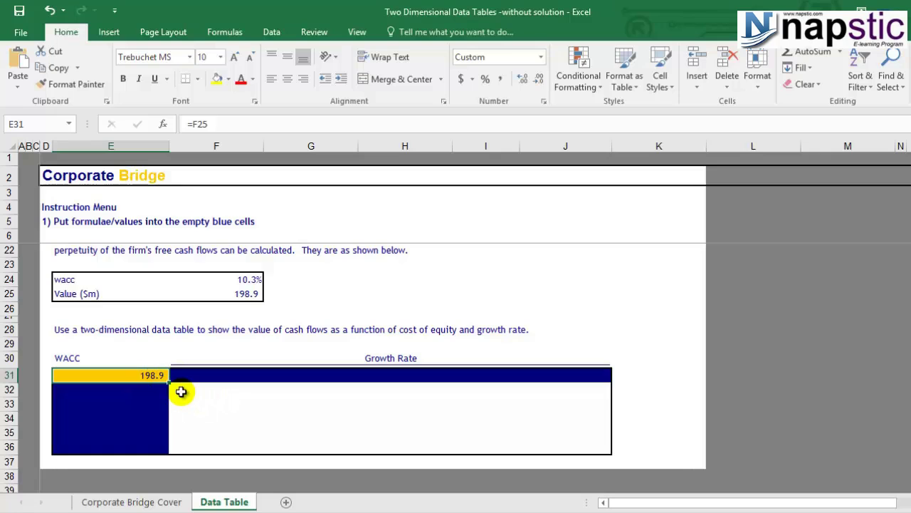
Step: Enter the WACC values 8%, 9%, 10%, 11% and 12% down the table's first column in E32:E36
drag(147, 391, 149, 450)
drag(191, 371, 550, 377)
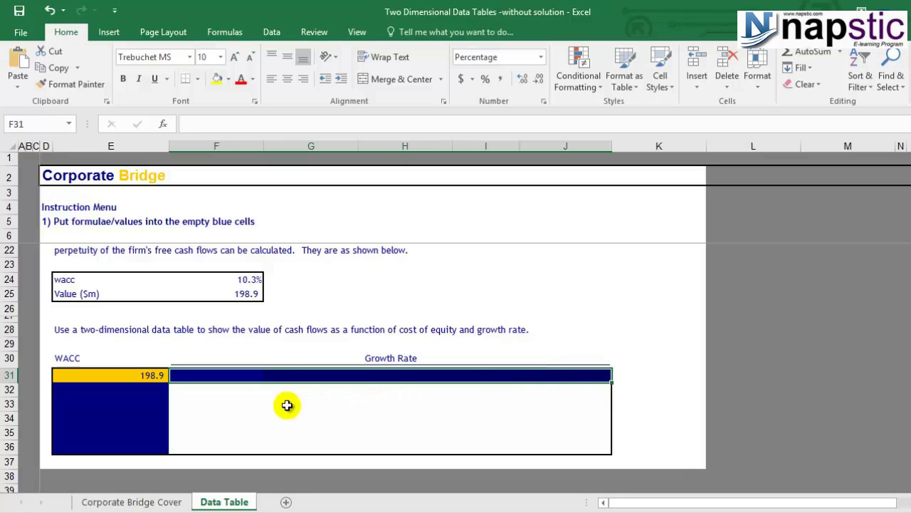
click(110, 388)
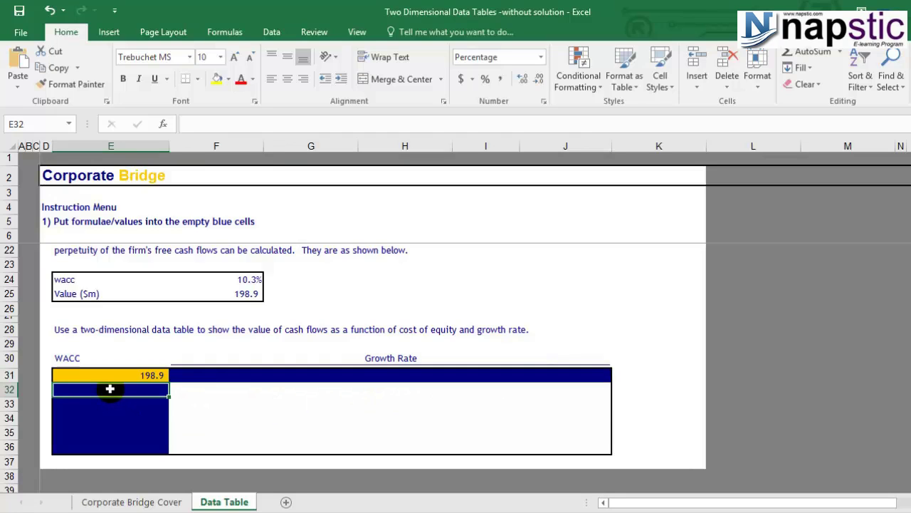
text(8%)
key(Return)
text(9%)
key(Return)
text(10%)
key(Return)
text(11%)
key(Return)
text(12%)
key(Return)
text(13)
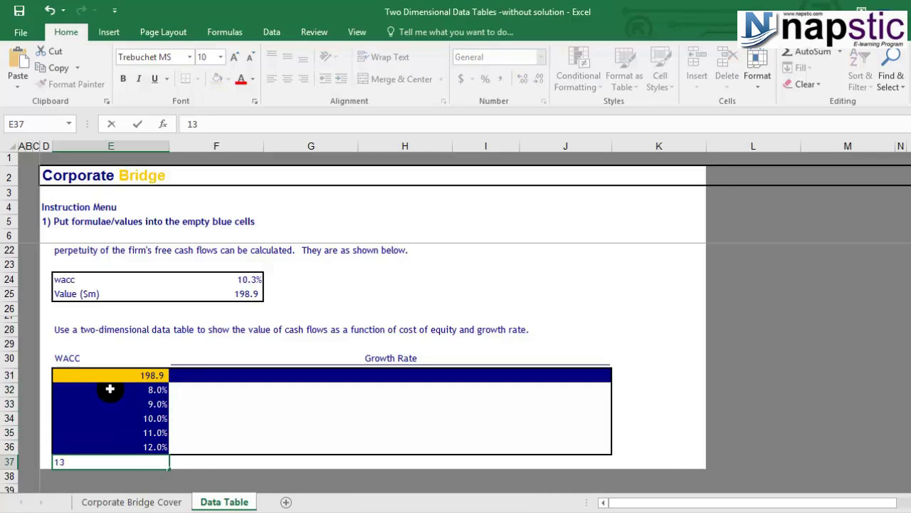
key(BackSpace)
key(BackSpace)
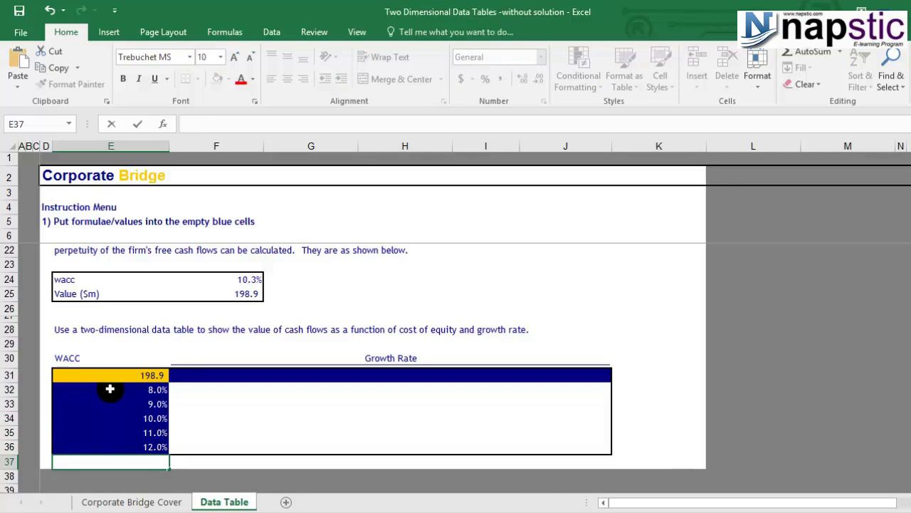
Step: Enter the growth rates 1%, 2%, 3%, 4% and 5% across the table's header row in F31:J31
click(176, 376)
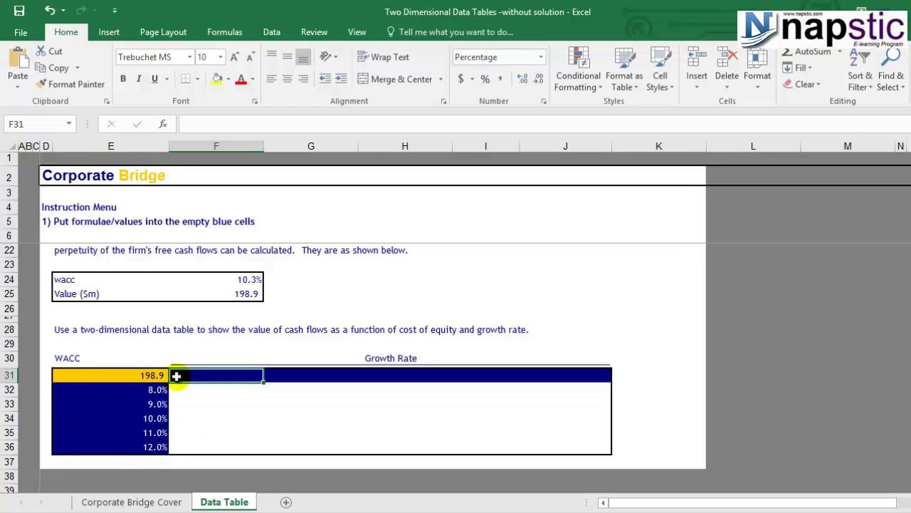
text(1%)
key(Tab)
text(2%)
key(Tab)
text(3%)
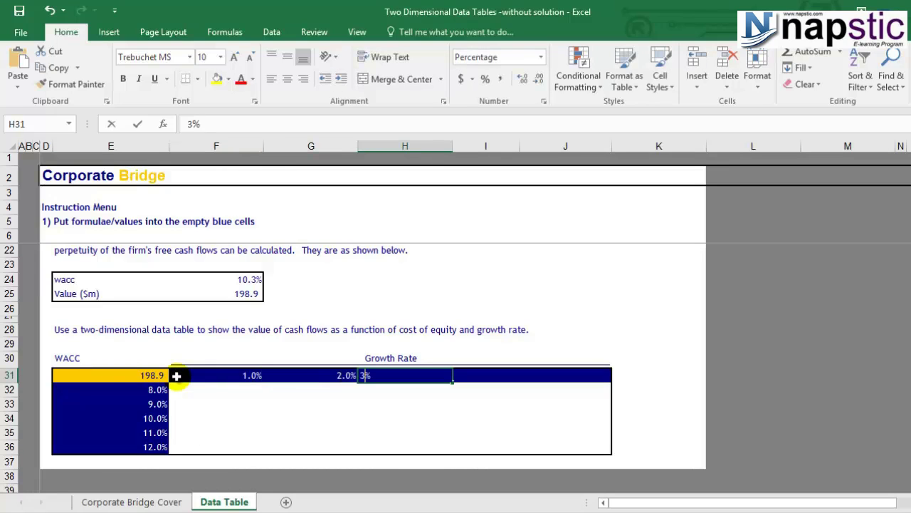
key(Tab)
text(4%)
key(Tab)
text(5%)
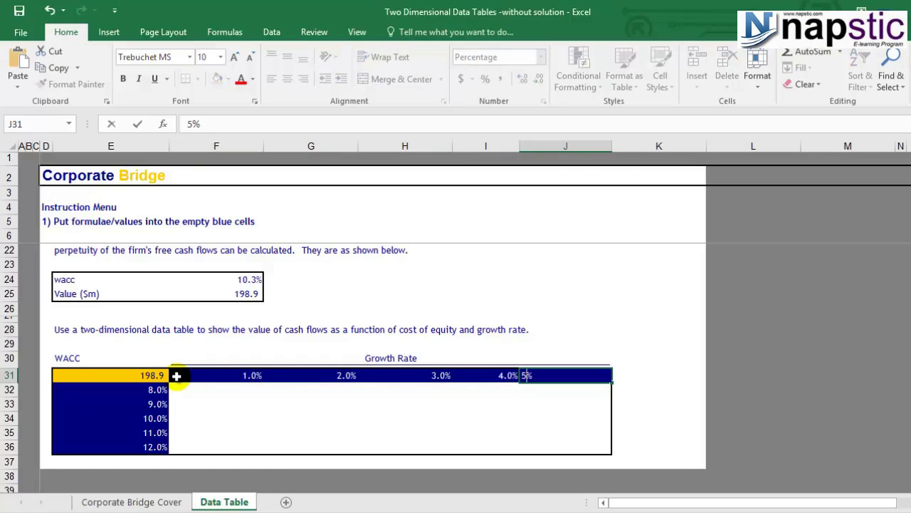
click(210, 392)
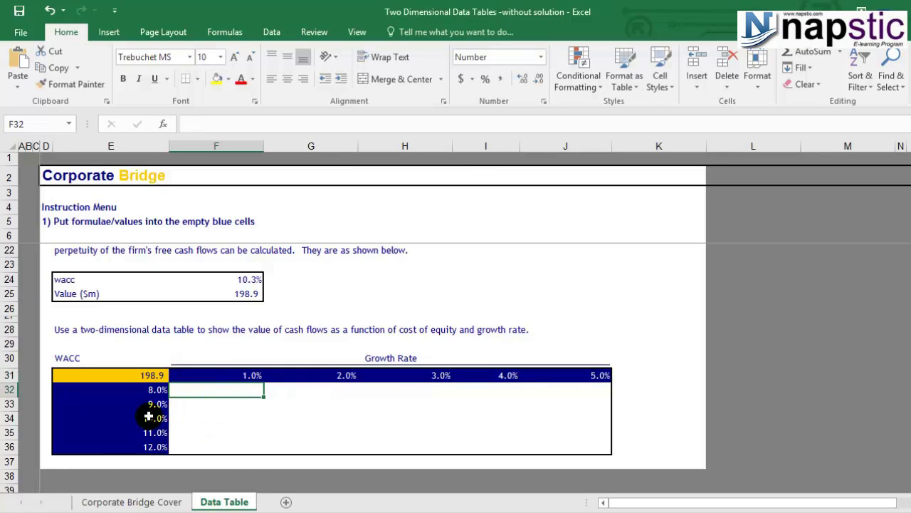
Step: Review the table's corner formula together with its WACC column and growth rate row
click(131, 377)
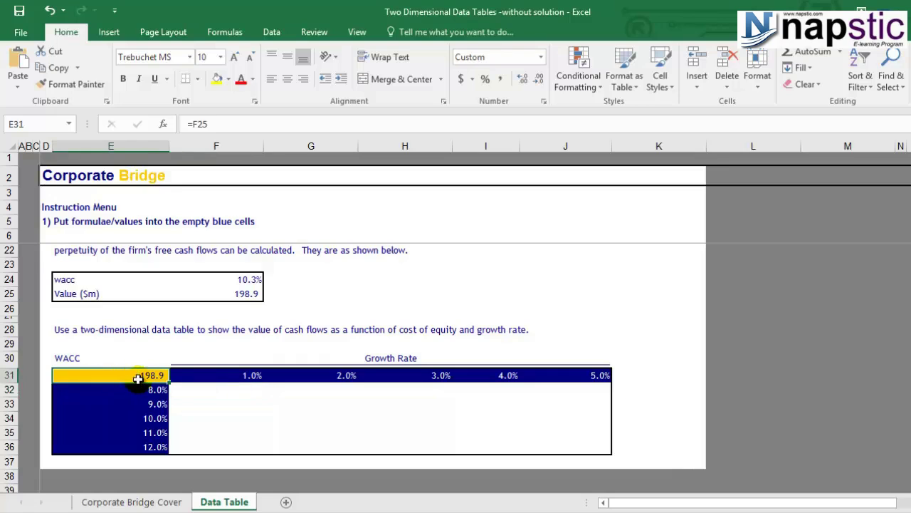
click(142, 392)
click(155, 417)
click(147, 432)
click(228, 390)
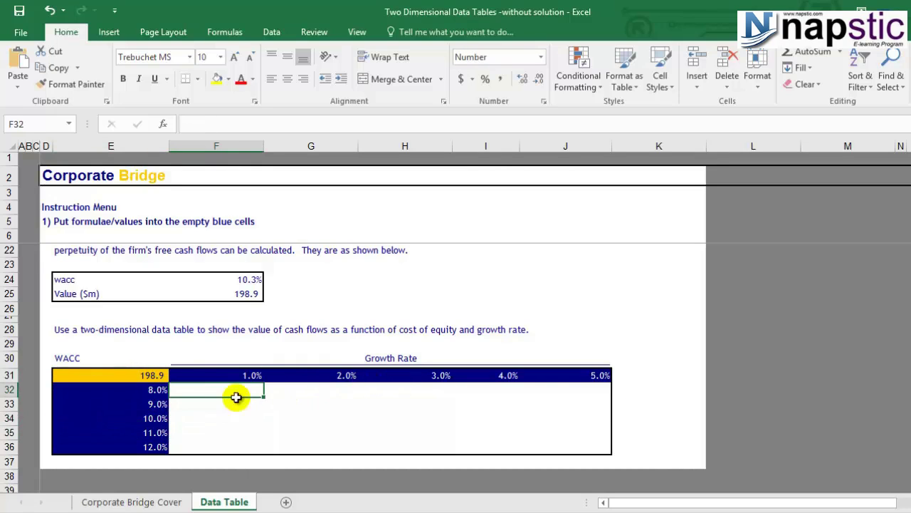
click(81, 405)
click(311, 378)
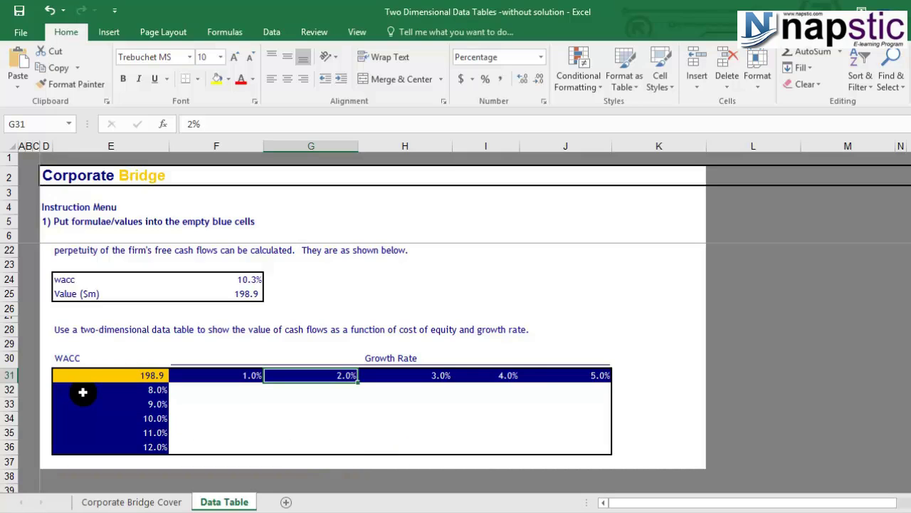
Step: Start a what-if Data Table on E31:J36 and set its row input cell to the growth rate in F18
drag(84, 375, 575, 449)
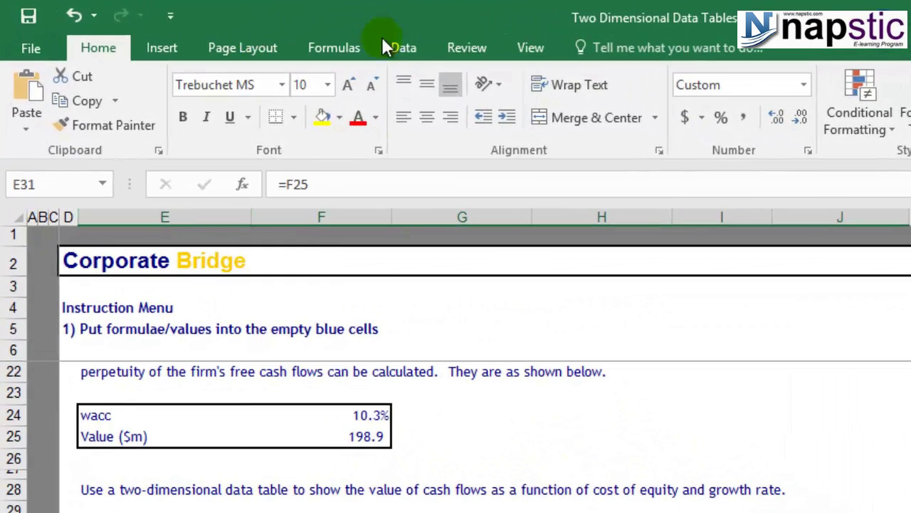
click(271, 34)
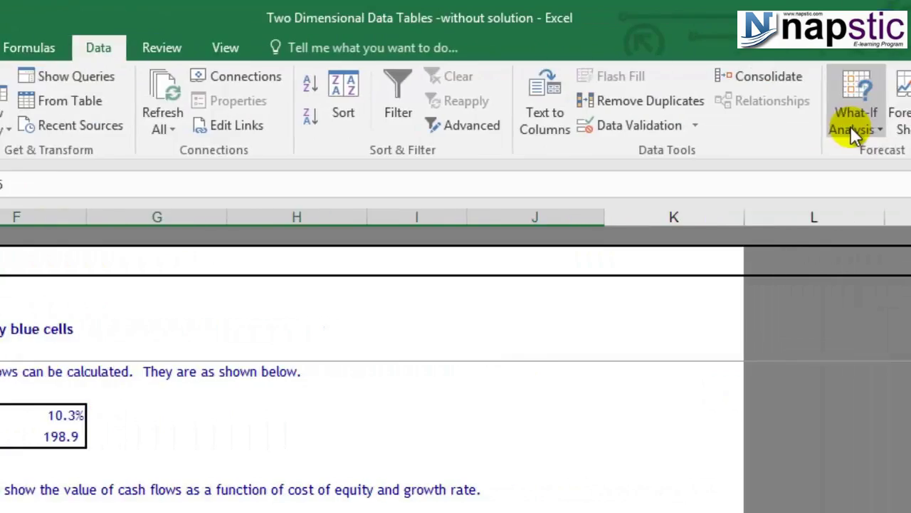
click(851, 126)
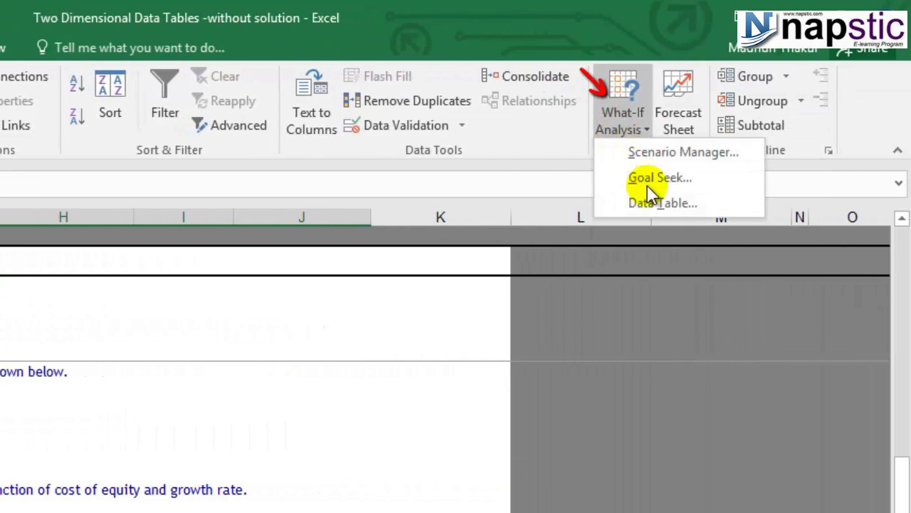
click(660, 205)
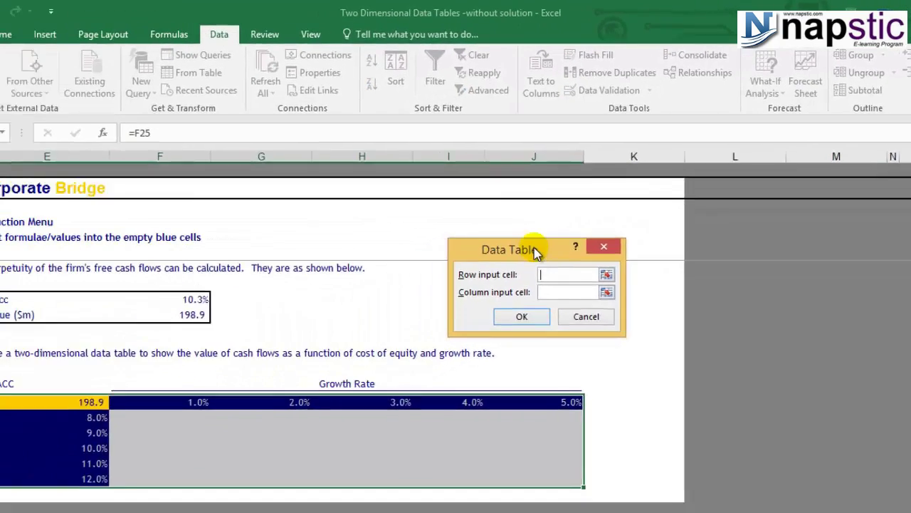
drag(354, 313, 577, 285)
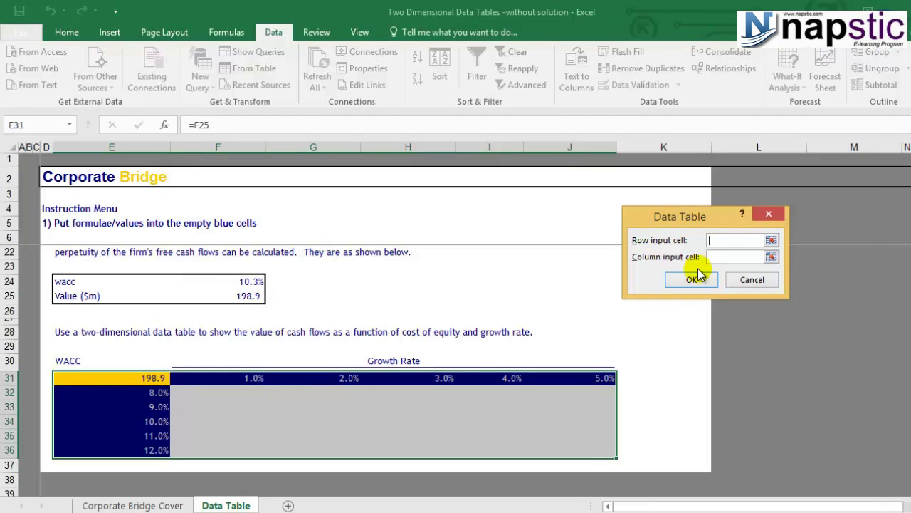
drag(672, 213, 760, 199)
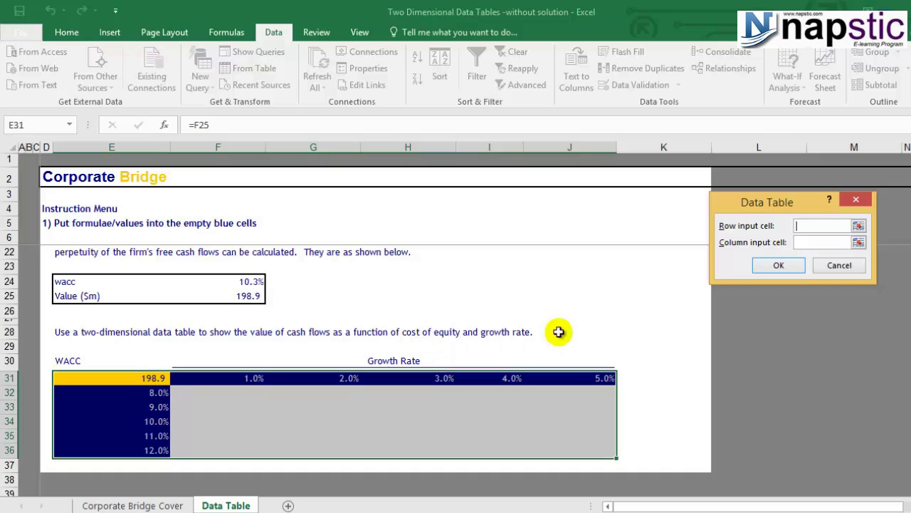
scroll(328, 320, up, 3)
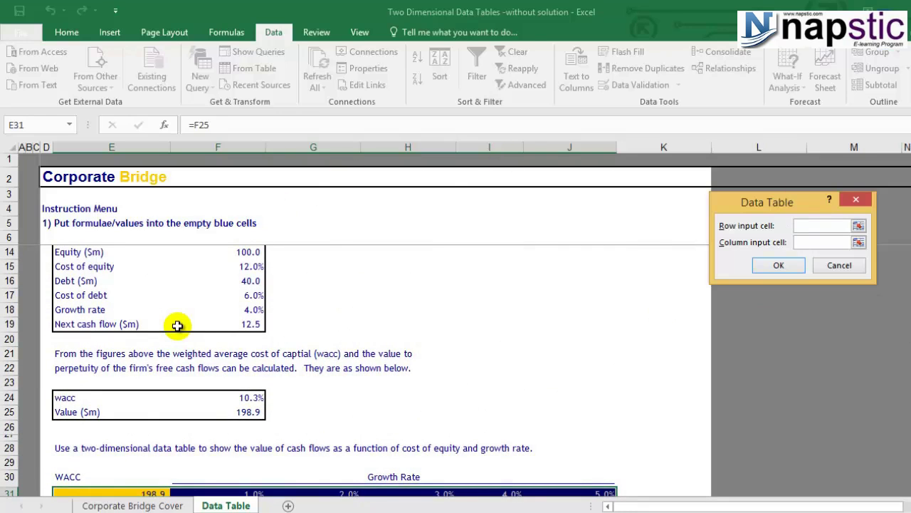
click(254, 310)
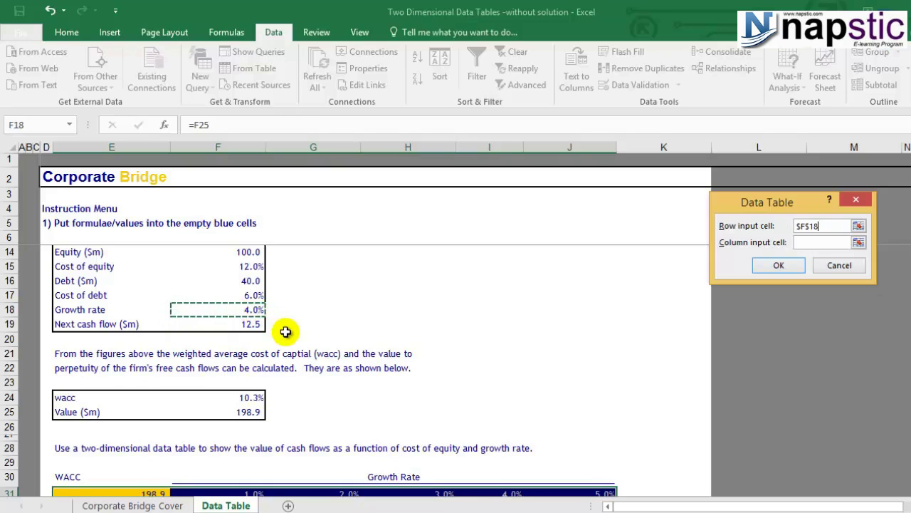
Step: Set the column input cell to the WACC in F24 and create the data table
click(804, 243)
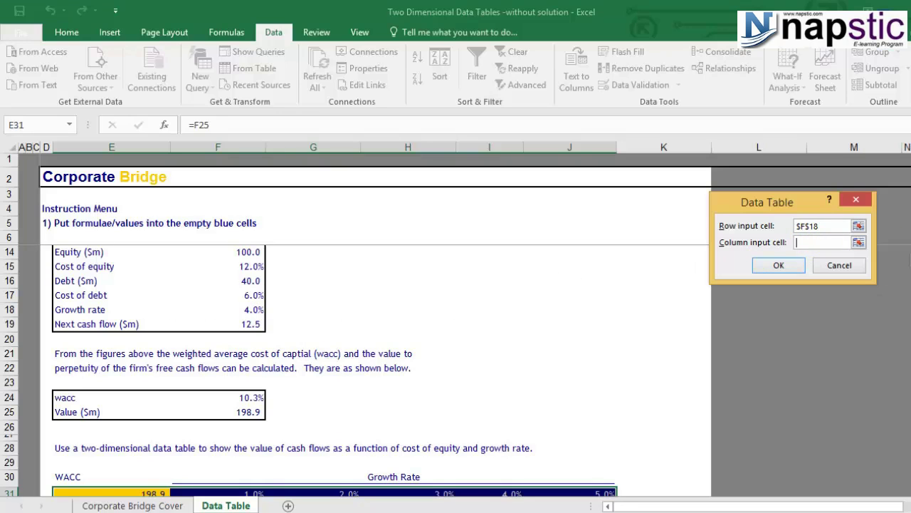
scroll(308, 370, down, 2)
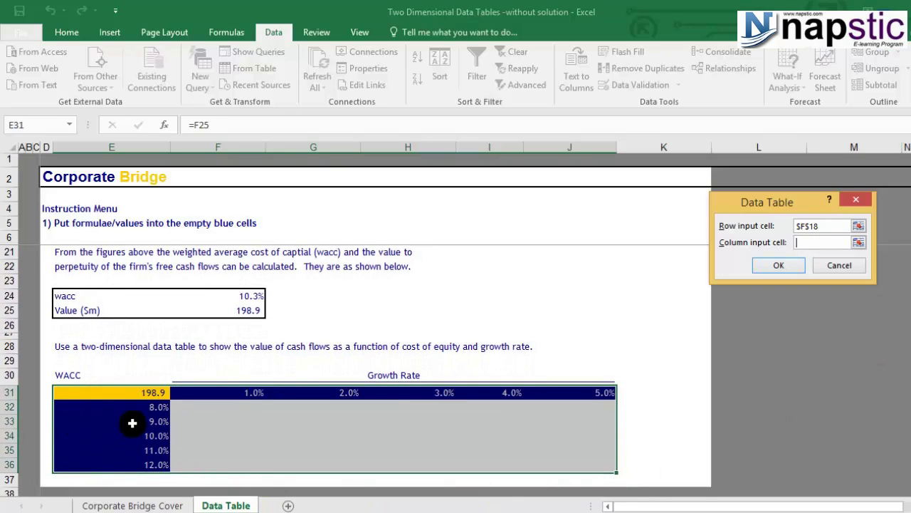
scroll(356, 371, up, 2)
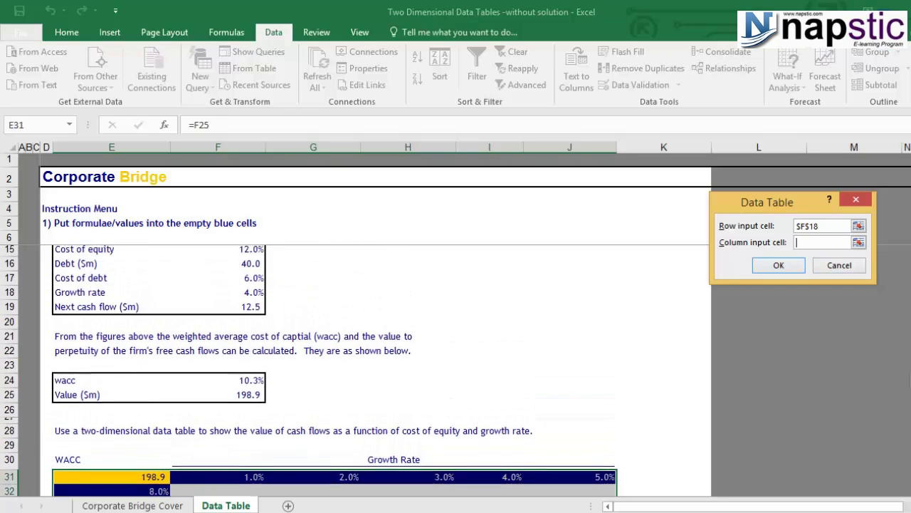
click(244, 382)
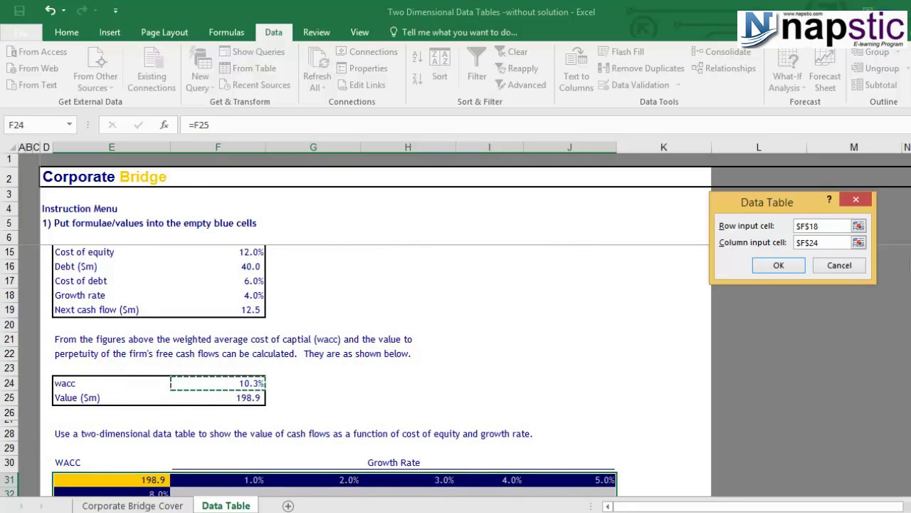
scroll(334, 371, down, 2)
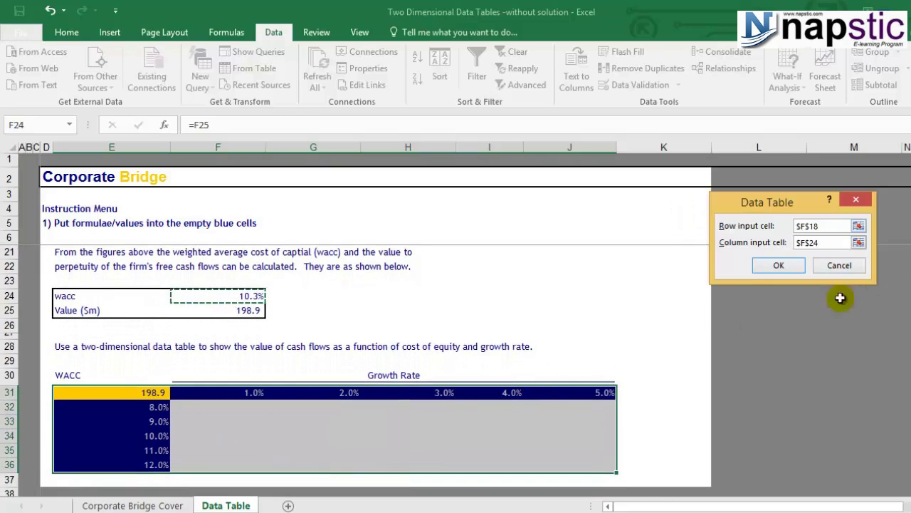
click(778, 264)
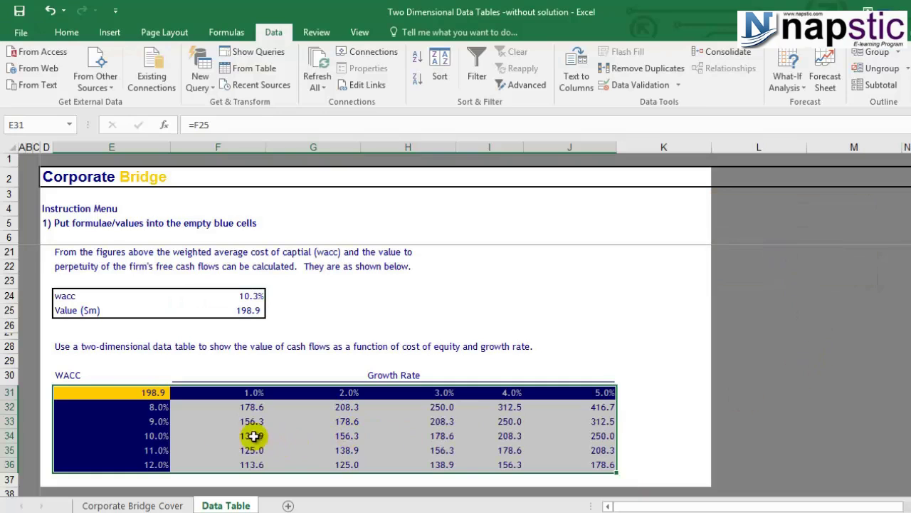
Step: Examine the TABLE formula behind the results and trace the firm values for 10% WACC at 3% and 4% growth
click(227, 411)
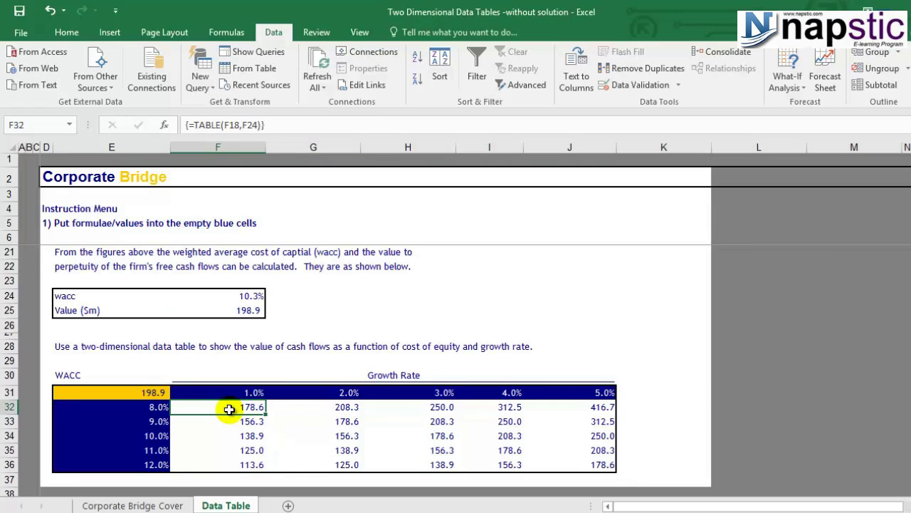
drag(322, 422, 556, 465)
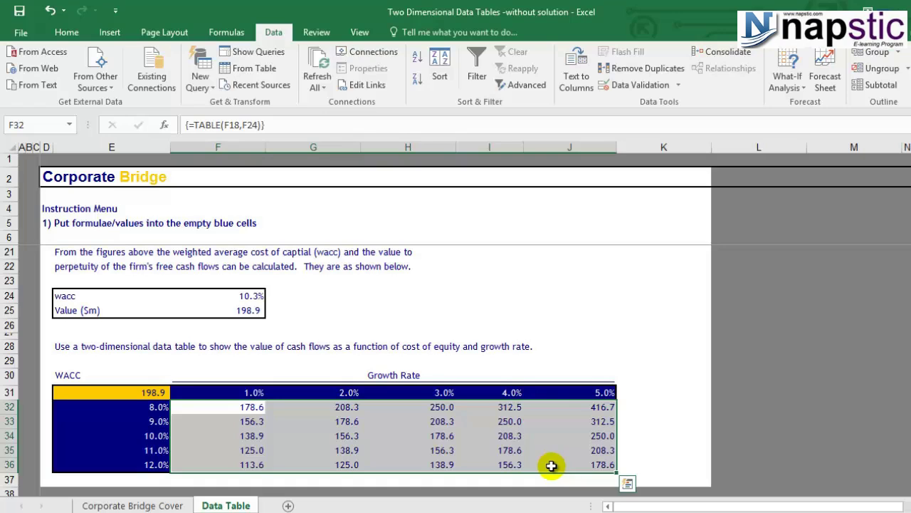
click(354, 430)
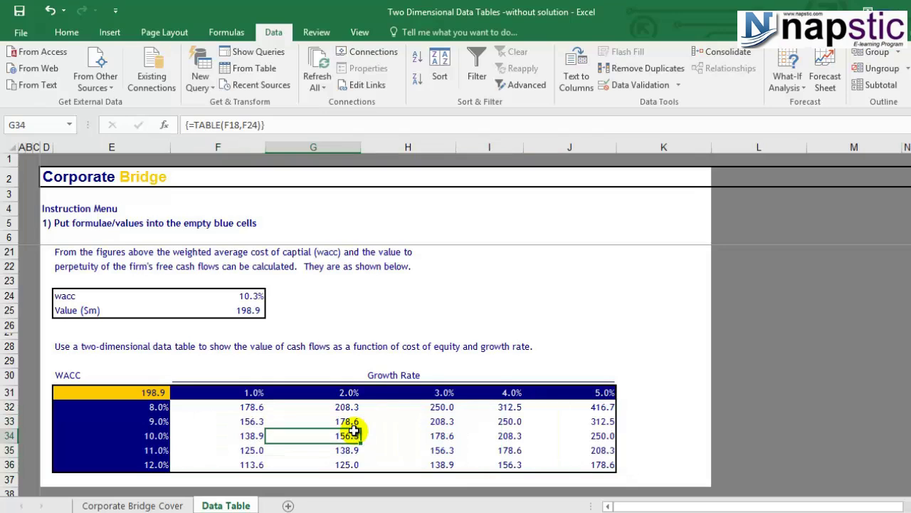
click(433, 388)
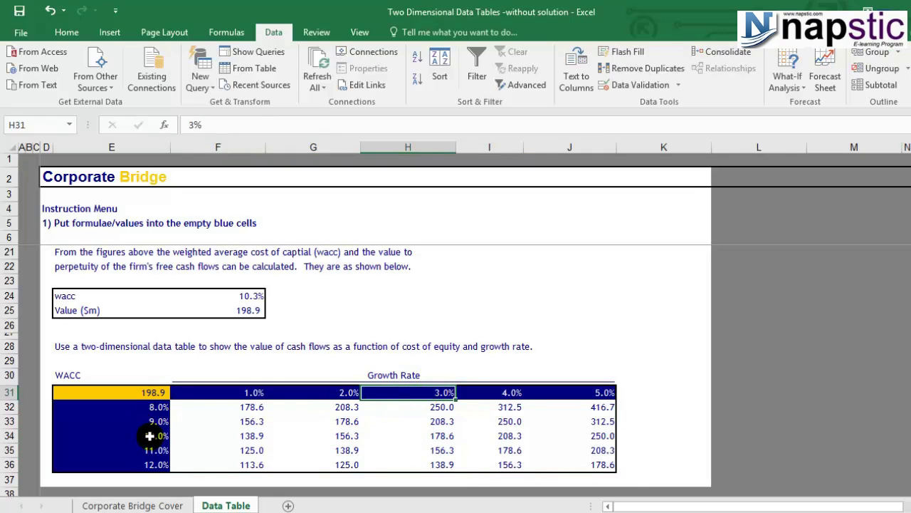
drag(150, 436, 452, 437)
click(452, 437)
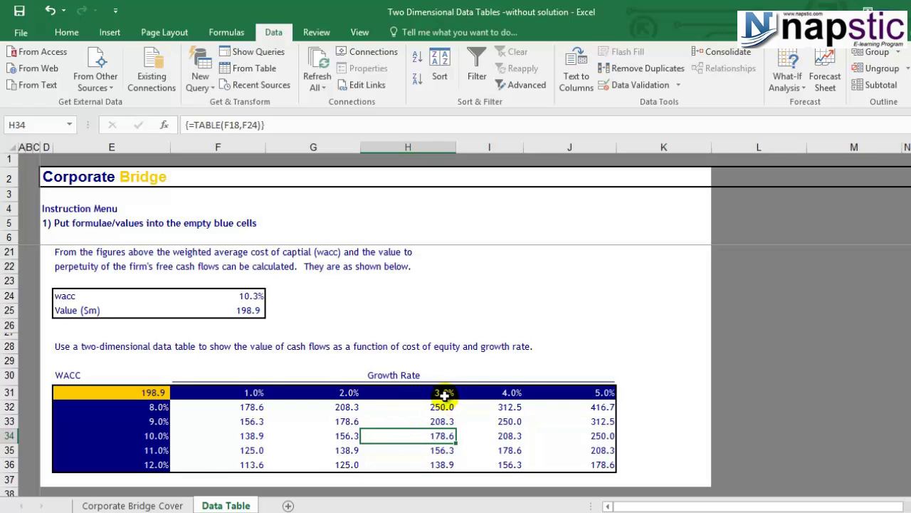
click(511, 394)
drag(510, 393, 511, 436)
drag(149, 436, 519, 435)
click(517, 440)
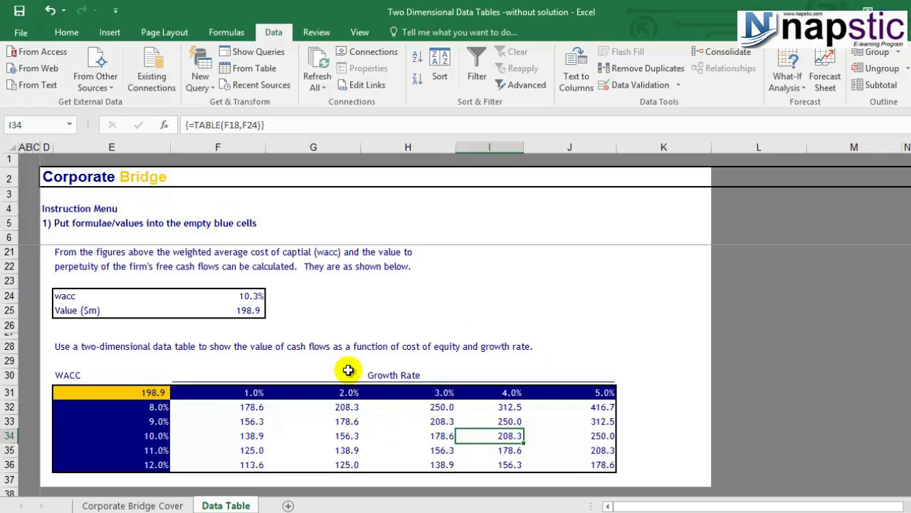
Step: Change the table's middle WACC value in E34 to 10.3%
click(152, 436)
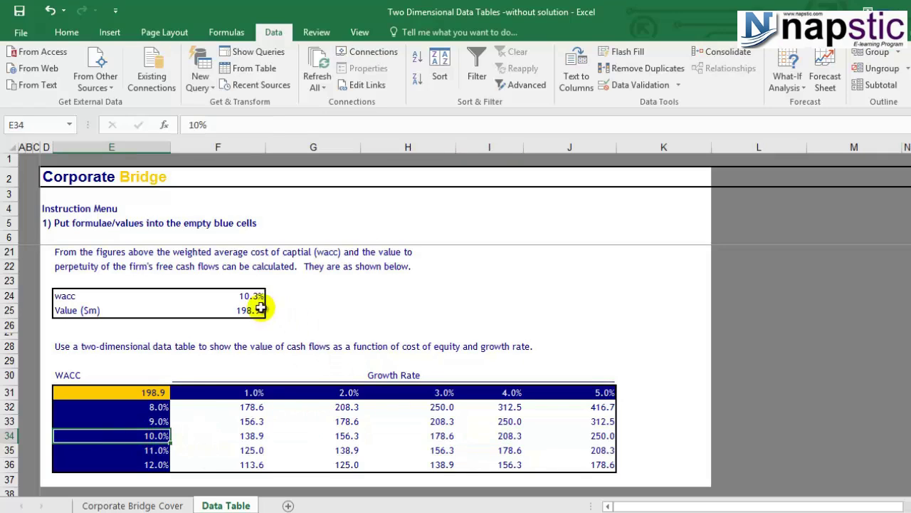
text(10.3)
click(390, 404)
scroll(390, 404, up, 3)
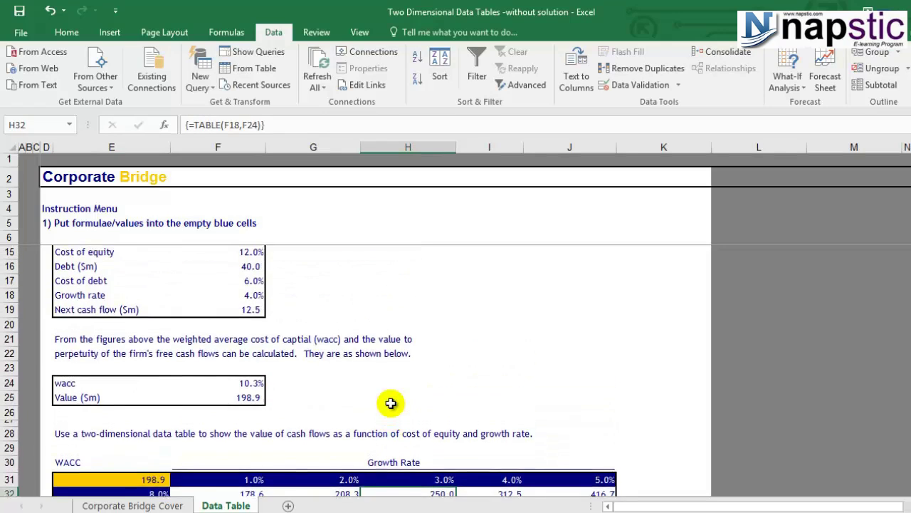
scroll(370, 368, down, 4)
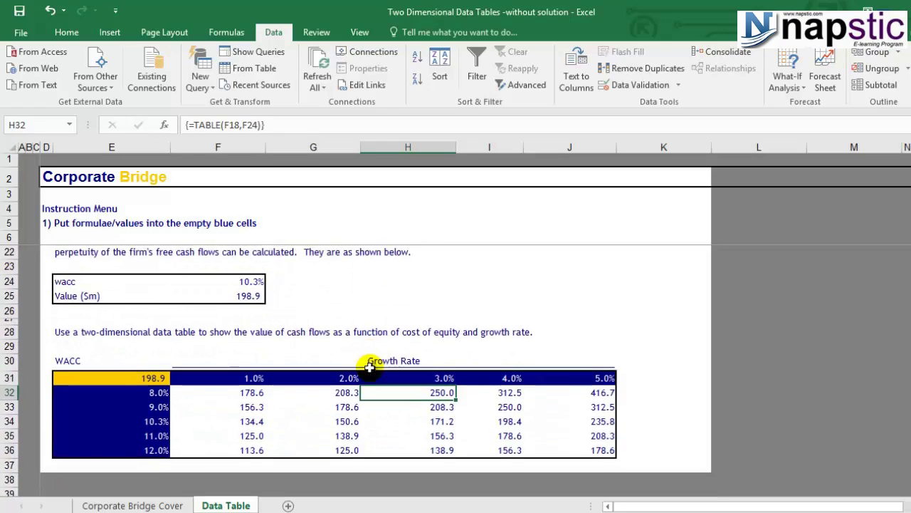
Step: Fill I34, the firm value at 4% growth and the middle WACC, with yellow and compare it with F25
click(509, 346)
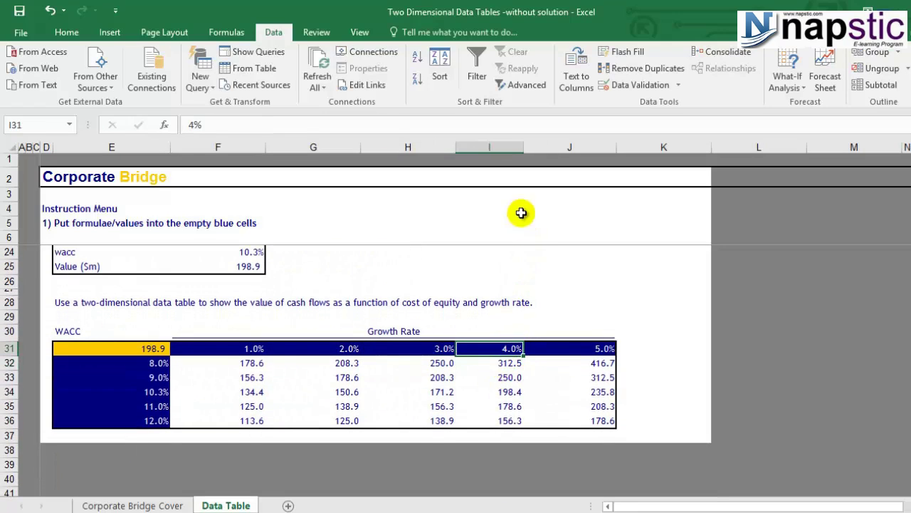
click(164, 392)
click(501, 391)
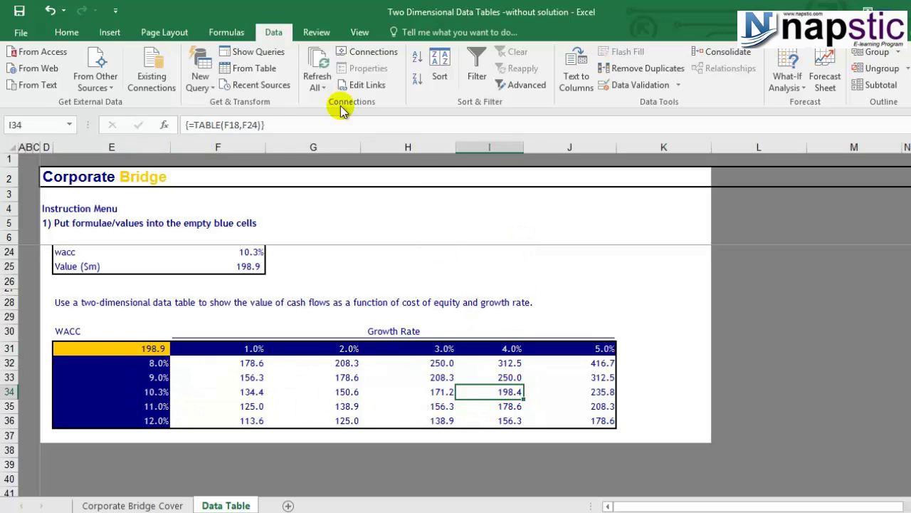
click(66, 31)
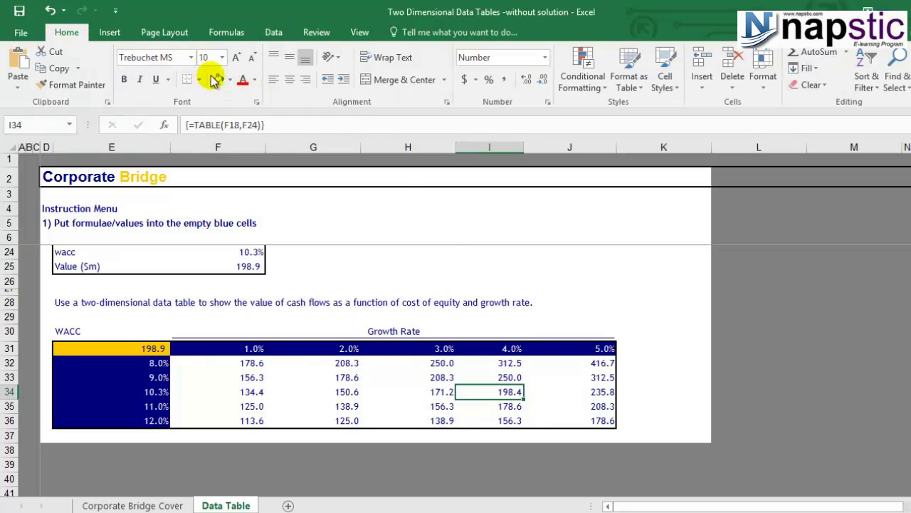
click(219, 80)
click(242, 265)
click(488, 388)
click(253, 268)
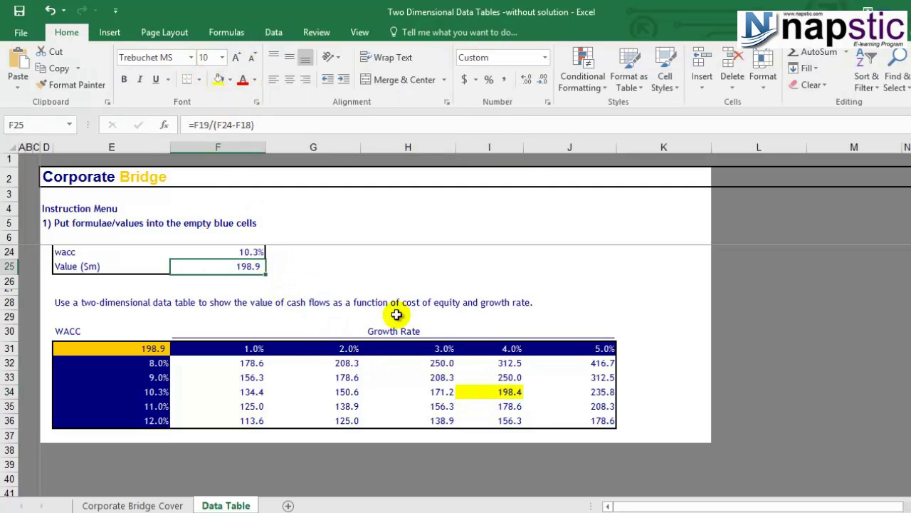
Step: Show the calculated WACC in F24 with three decimals and set the table's WACC in E34 to 10.286%
click(246, 251)
click(525, 80)
click(525, 80)
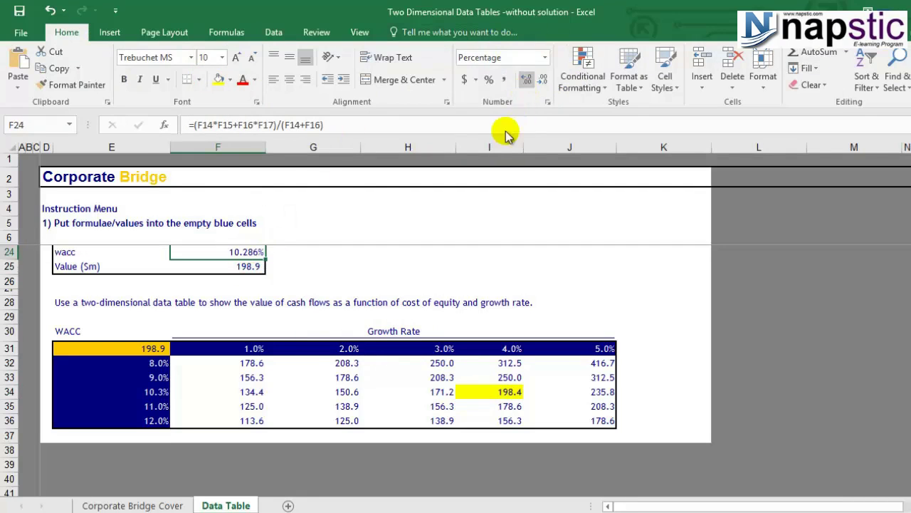
click(145, 389)
text(10.286%)
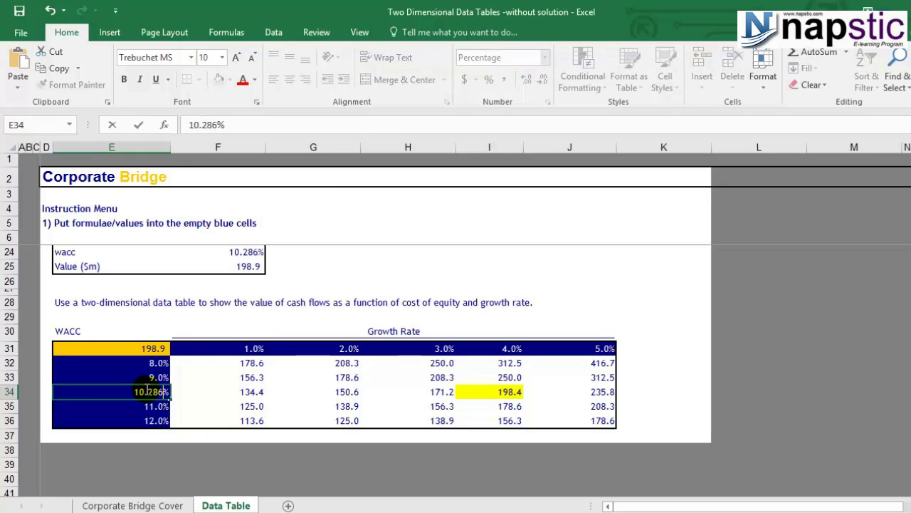
click(334, 463)
Step: Compare the yellow table value in I34 and its WACC and growth headers with the calculated firm value in F25
click(472, 398)
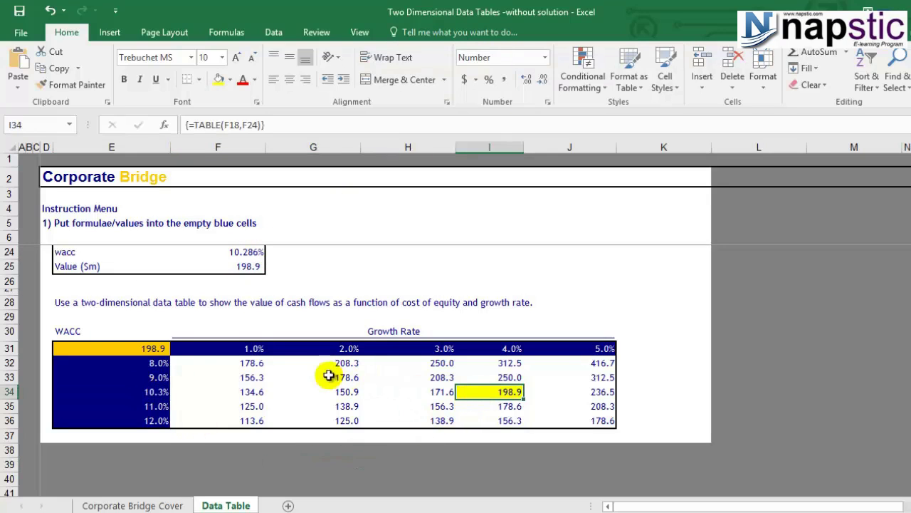
click(242, 267)
click(501, 391)
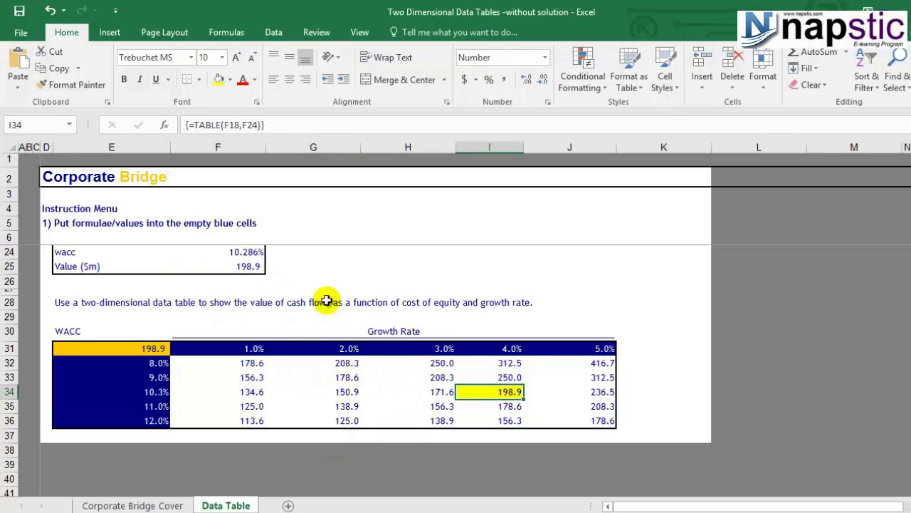
click(243, 266)
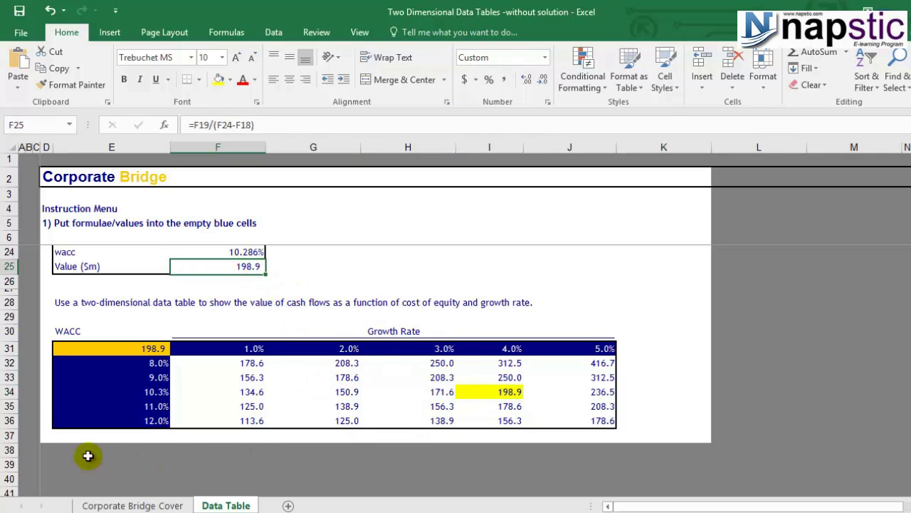
click(146, 392)
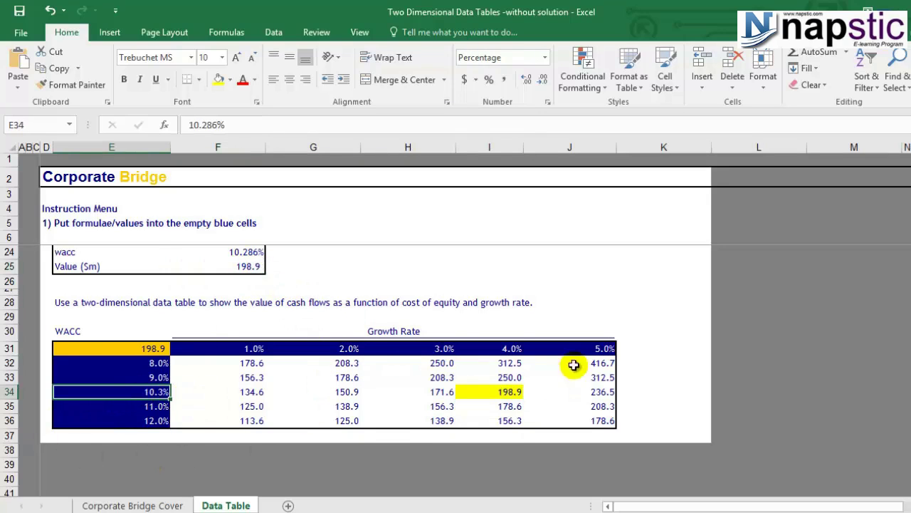
click(510, 349)
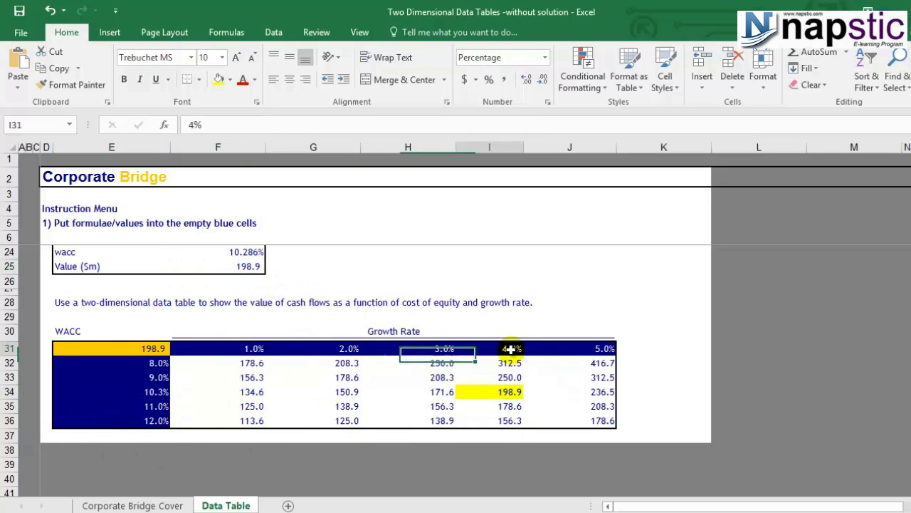
click(244, 266)
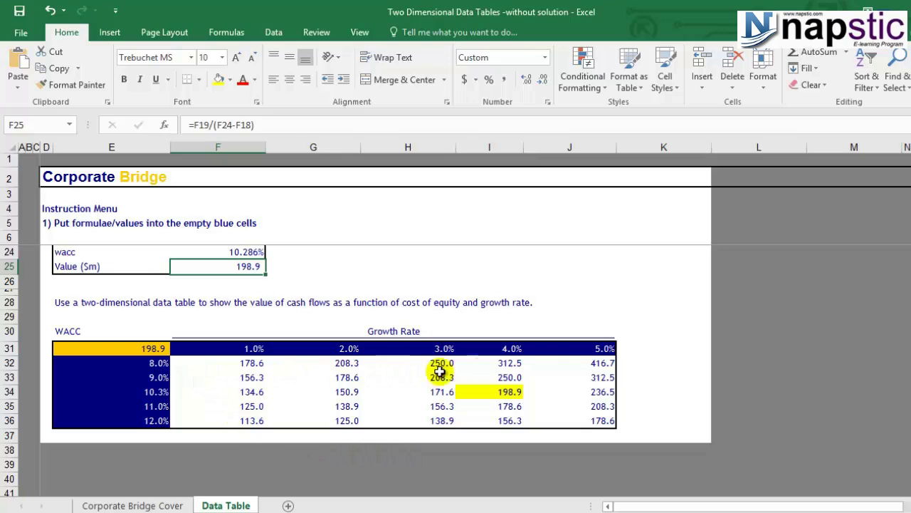
click(605, 363)
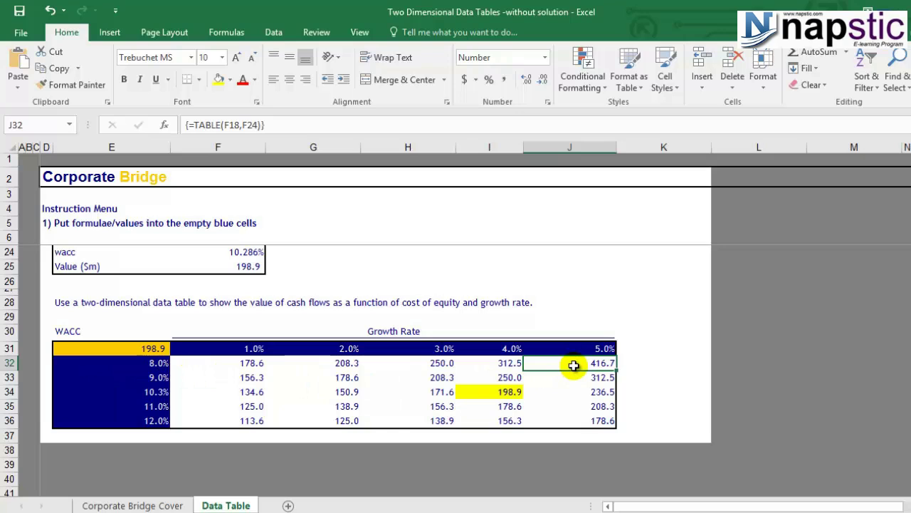
Step: Fill the table's lowest firm value in F36 with orange
click(250, 423)
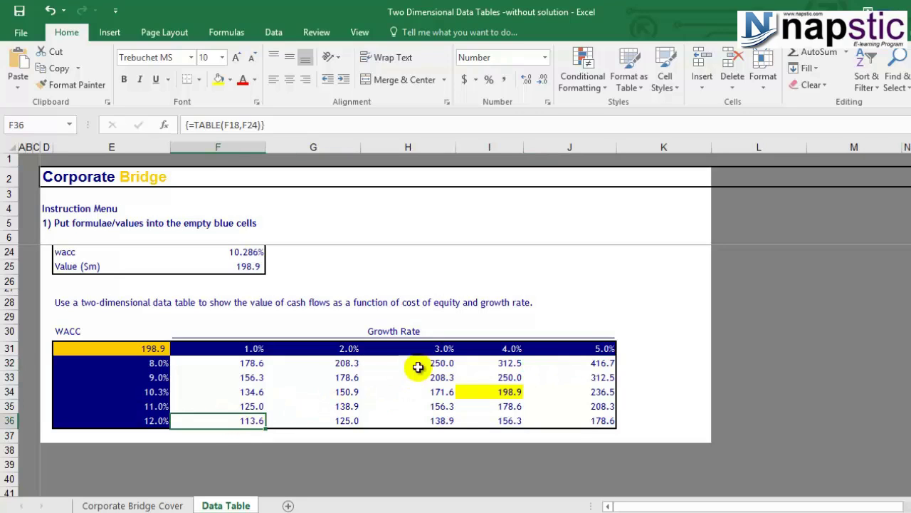
click(231, 80)
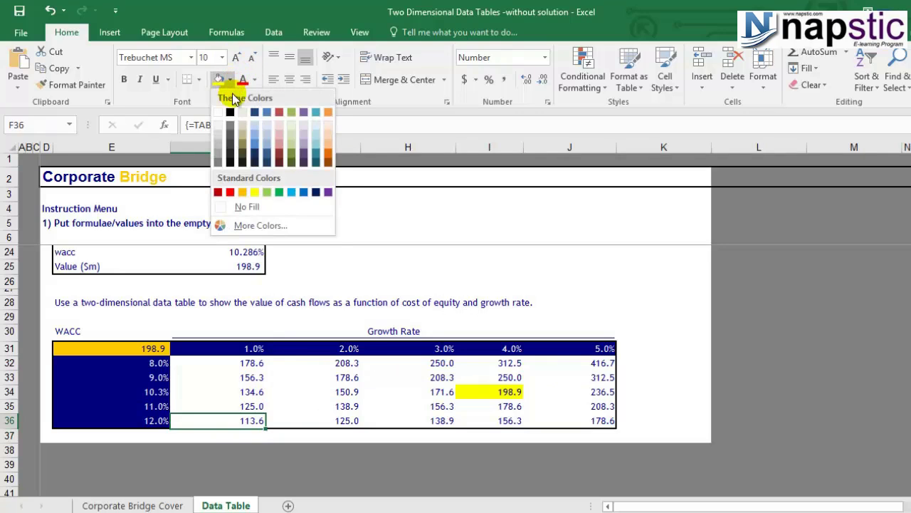
click(277, 190)
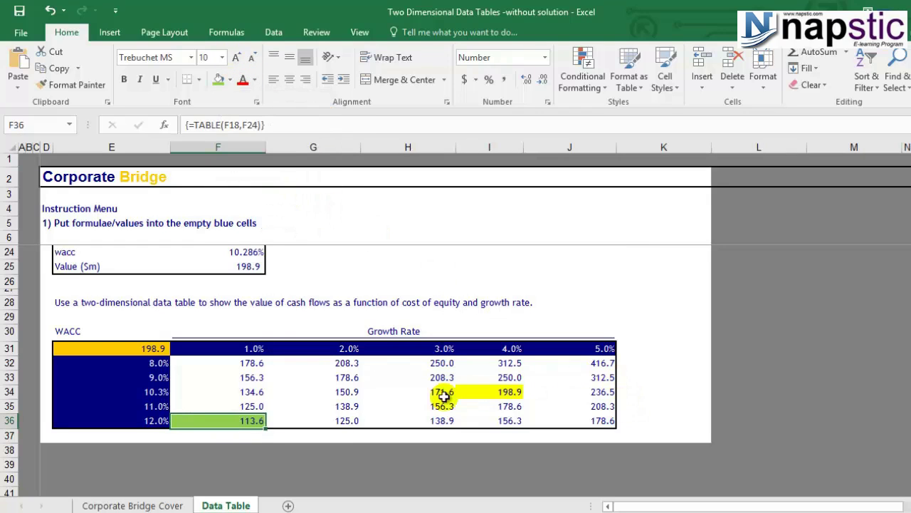
click(230, 79)
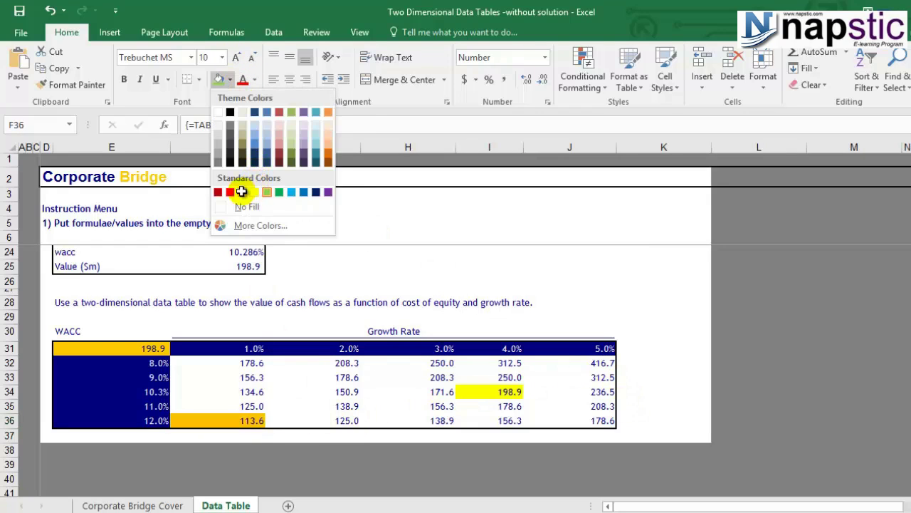
click(252, 192)
Step: Fill the table's highest firm value in J32 with light green
click(591, 364)
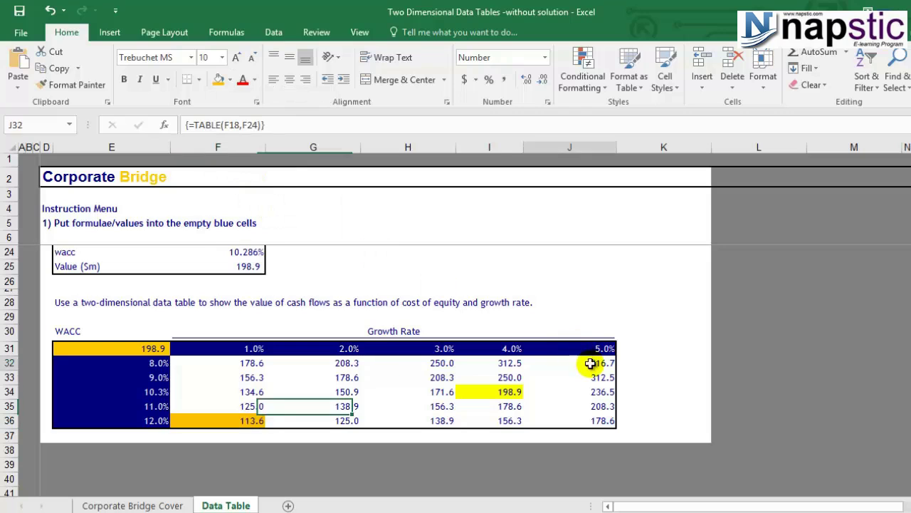
click(230, 80)
click(267, 193)
click(586, 315)
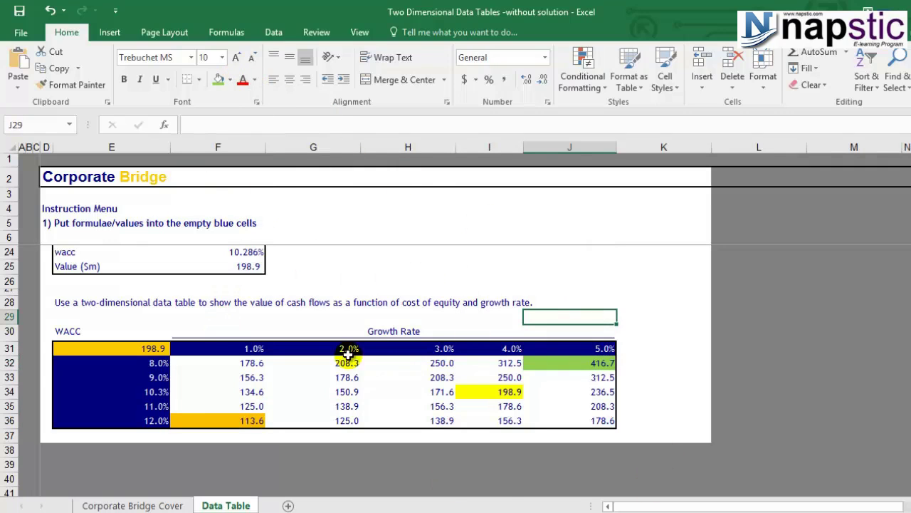
scroll(348, 354, up, 5)
scroll(348, 354, down, 4)
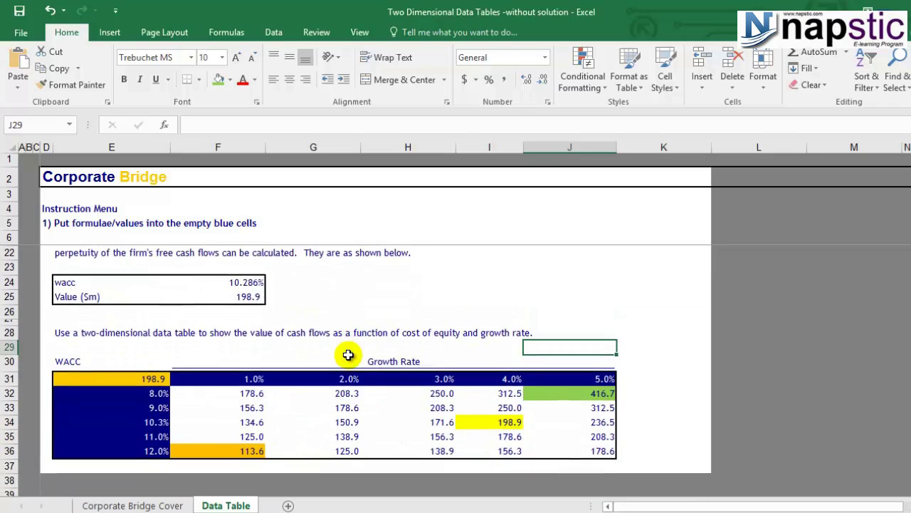
scroll(348, 353, down, 1)
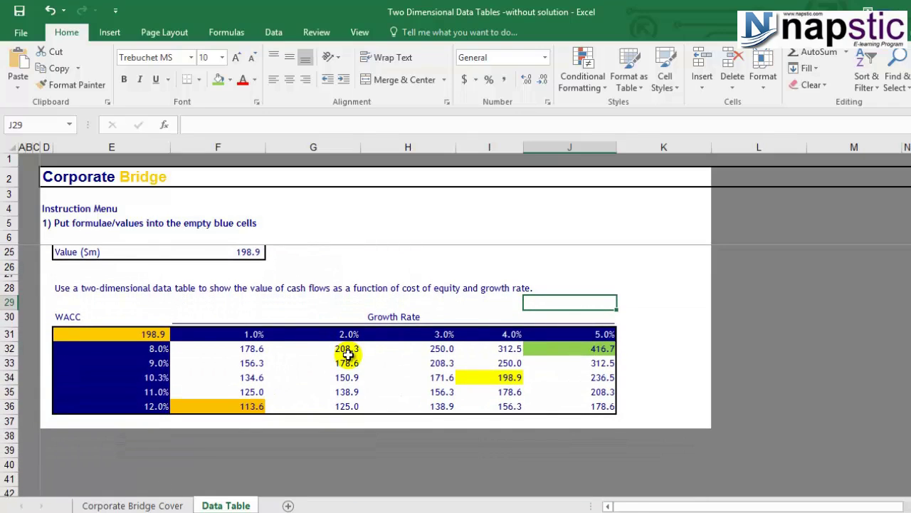